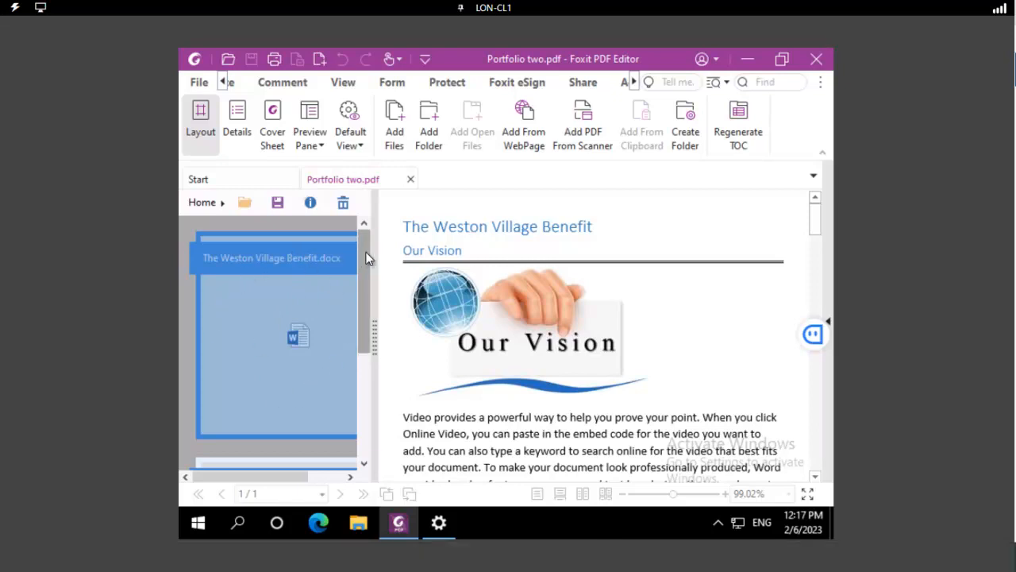
pyautogui.moveTo(364, 262); pyautogui.dragTo(363, 294)
# Preview the Weston Village treatment plant spreadsheet from the portfolio file list
pyautogui.click(288, 459)
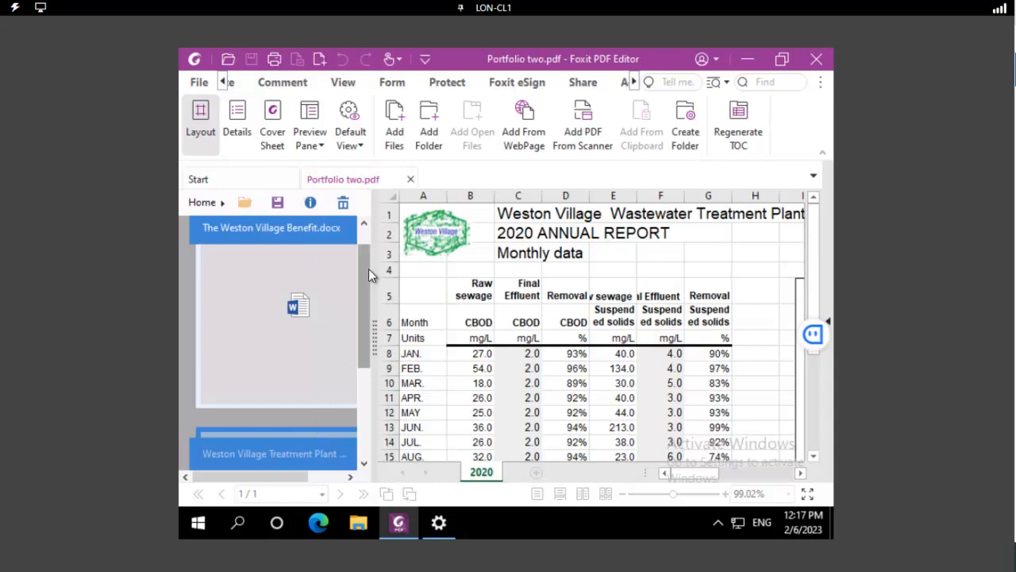
# Set the Preview Pane to Off so only the two file cards show
pyautogui.click(320, 146)
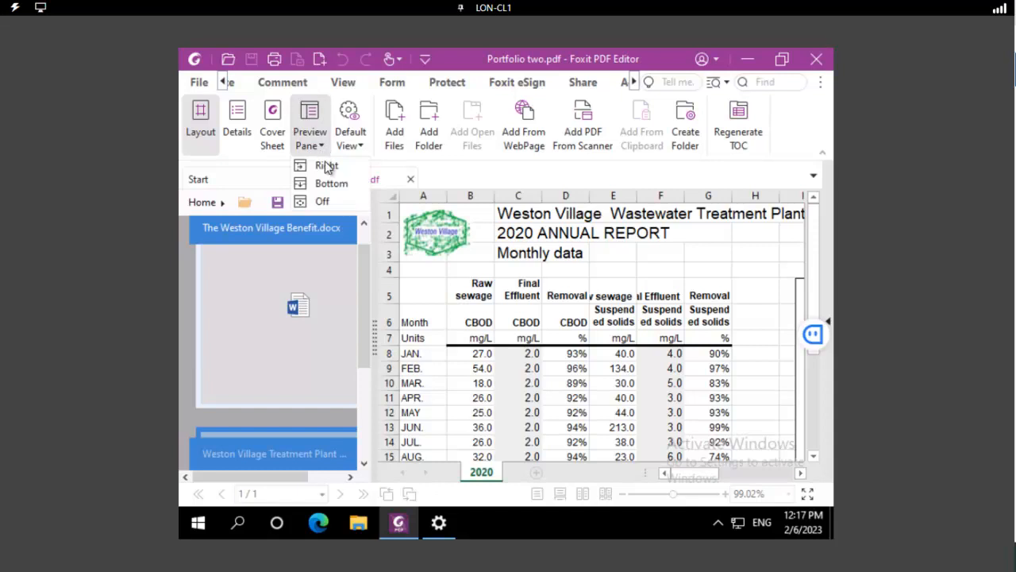
pyautogui.click(322, 201)
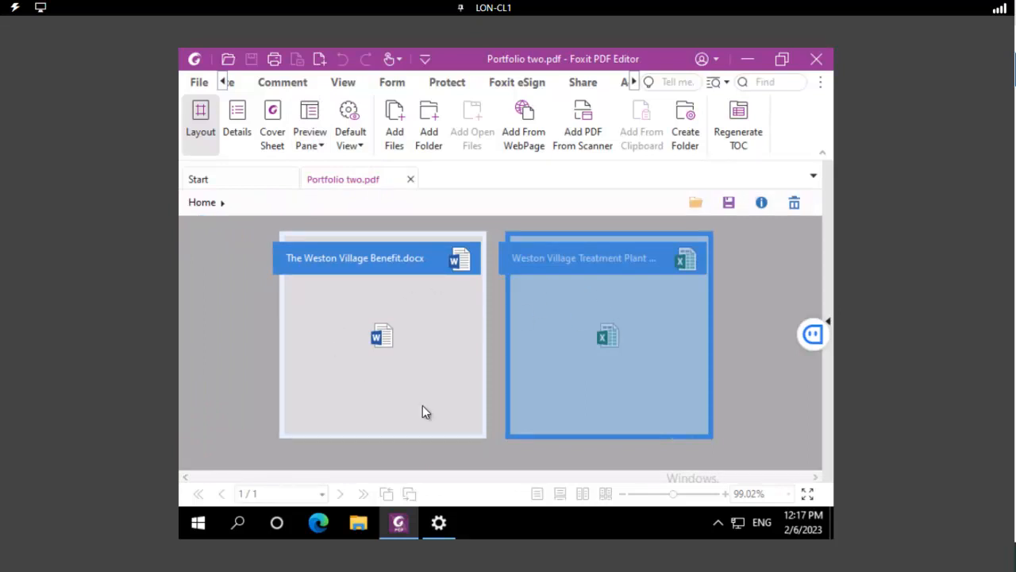
# Place the preview pane at the bottom and preview the Word document and the treatment plant spreadsheet
pyautogui.click(317, 144)
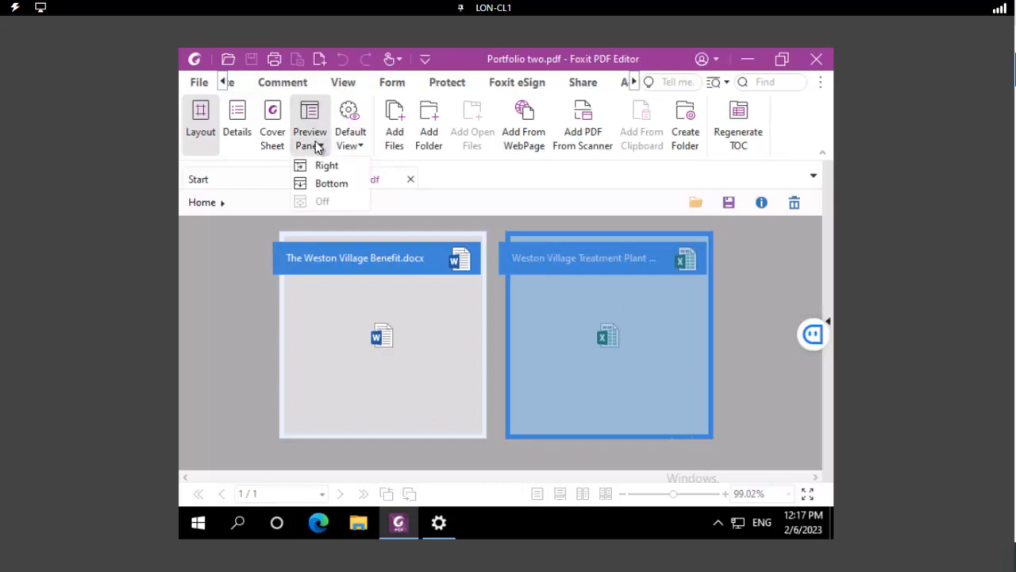
pyautogui.click(331, 182)
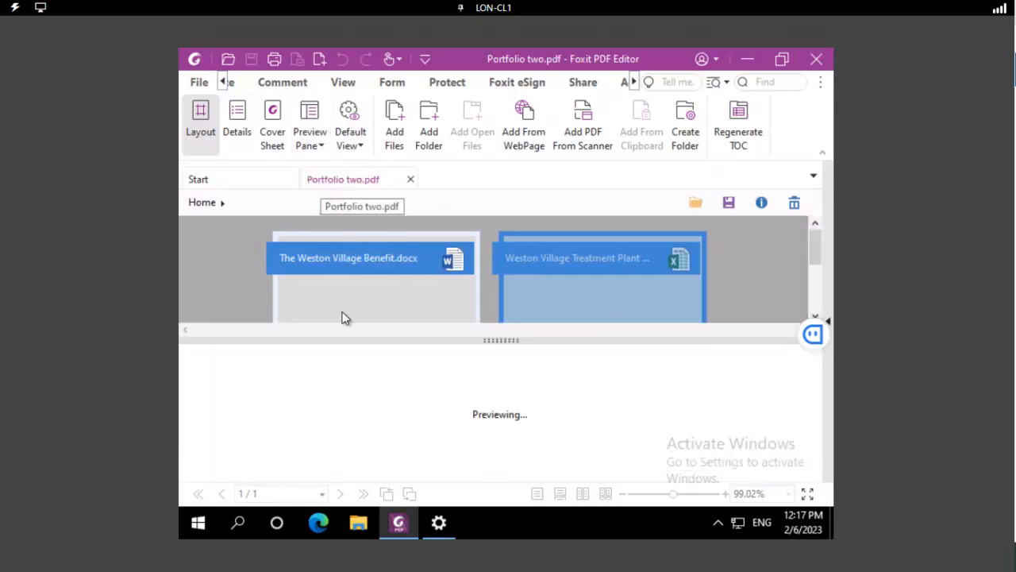
pyautogui.click(402, 303)
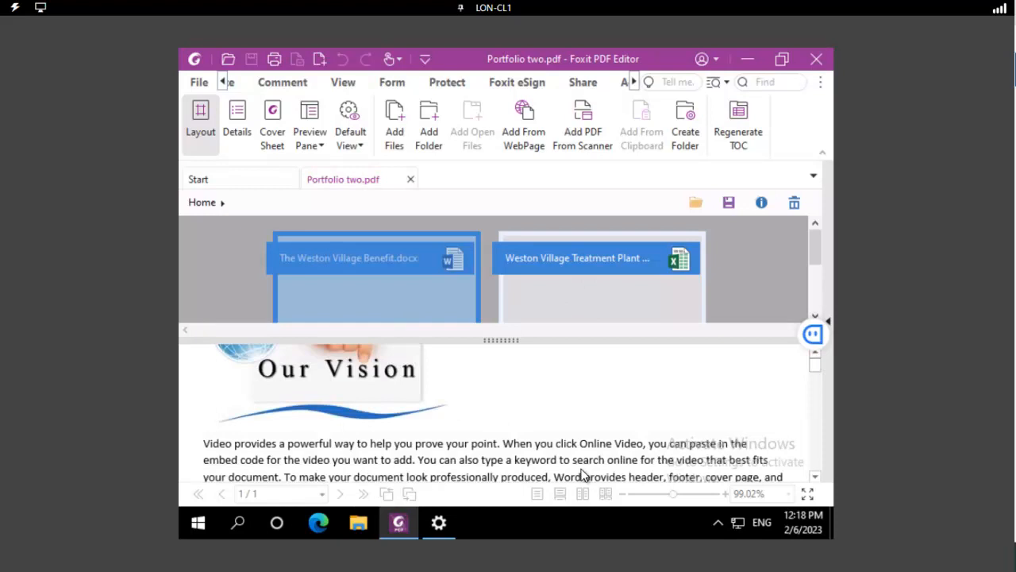
pyautogui.click(609, 307)
pyautogui.click(411, 286)
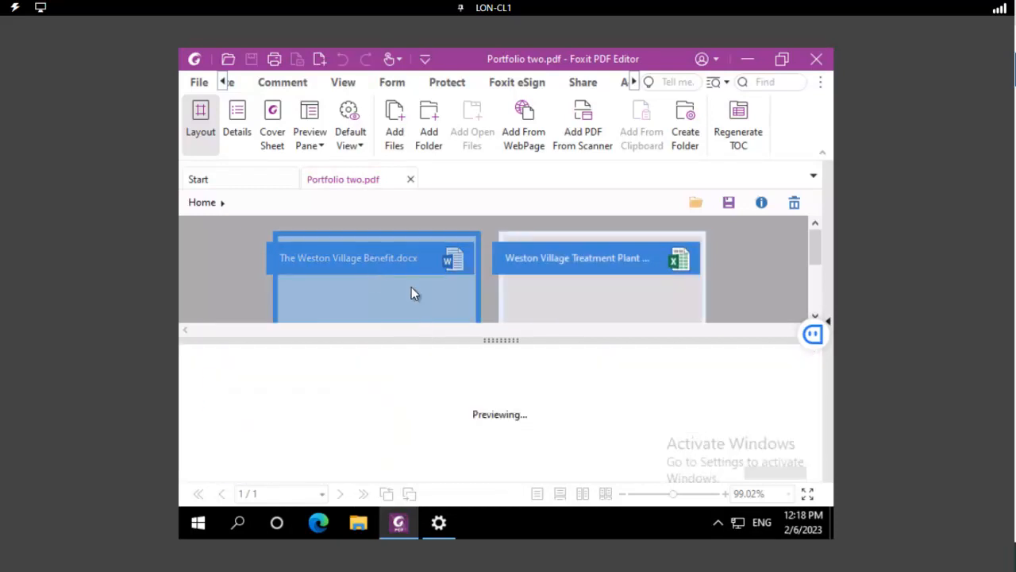
pyautogui.click(571, 295)
pyautogui.click(407, 281)
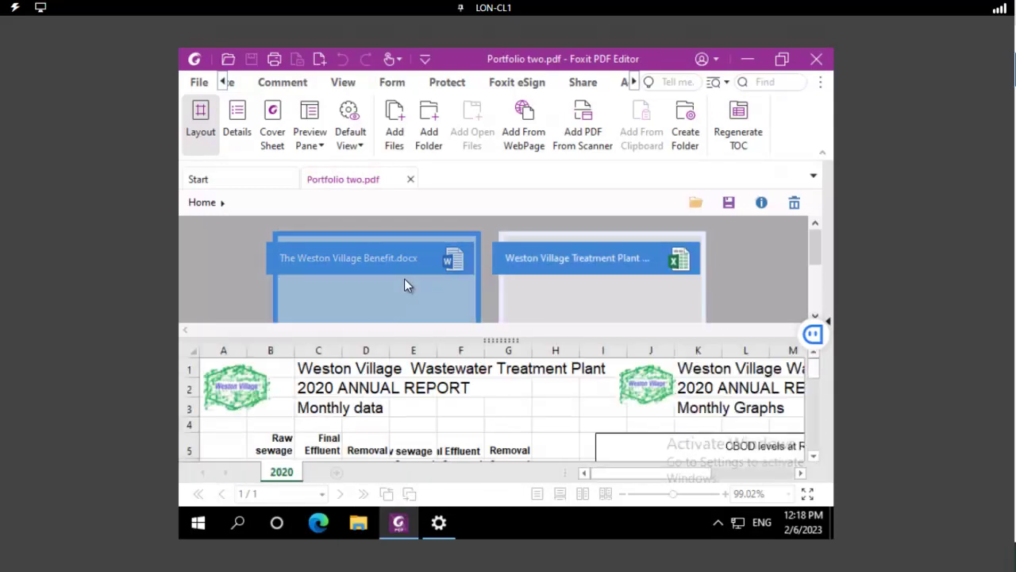
pyautogui.click(583, 299)
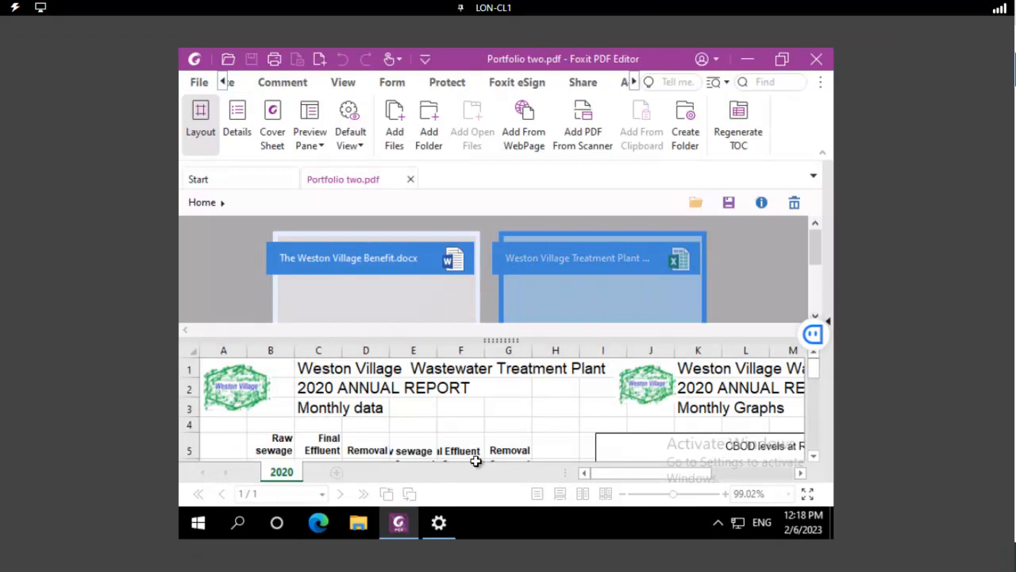
# Set the portfolio's Default View to Cover Sheet
pyautogui.click(319, 146)
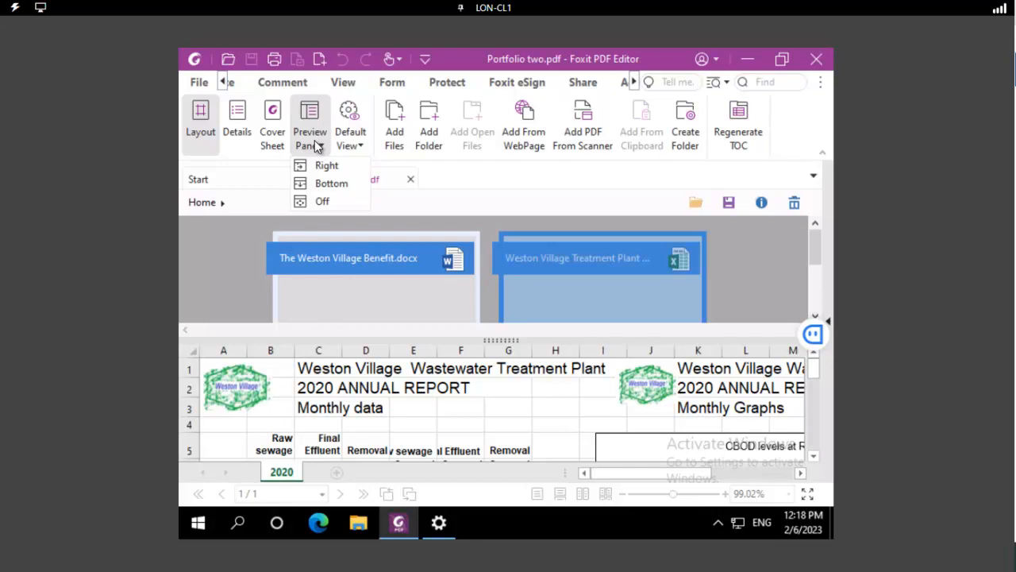
pyautogui.click(362, 145)
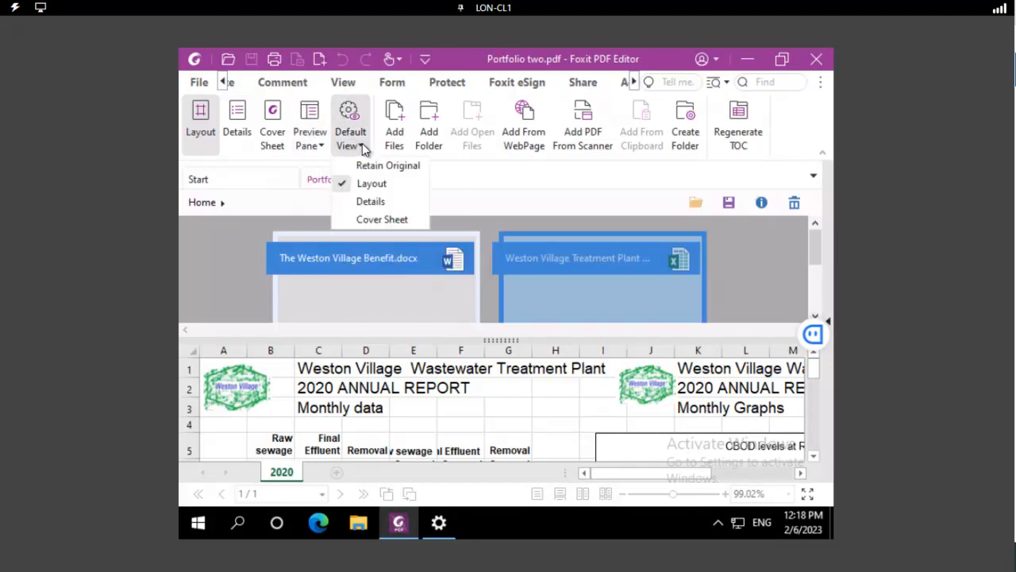
pyautogui.click(350, 137)
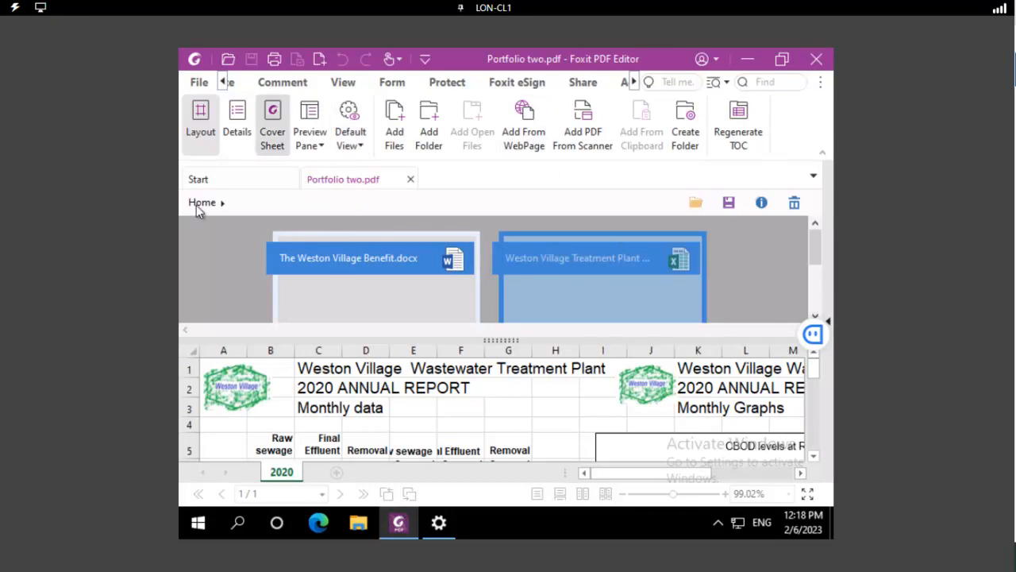
# Close Portfolio two.pdf and reopen it from Recent, landing on its Table of Contents
pyautogui.click(410, 179)
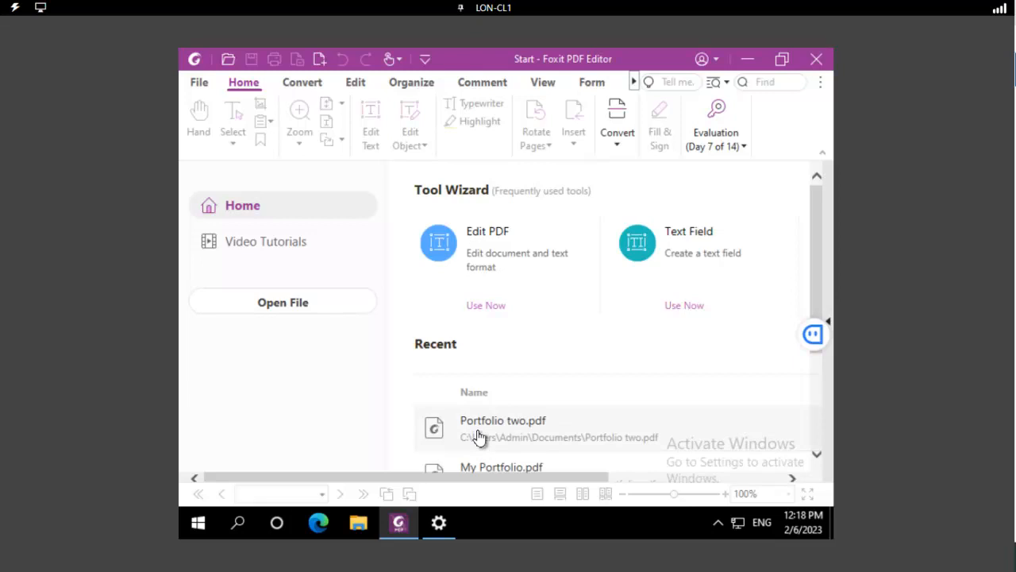
pyautogui.click(477, 434)
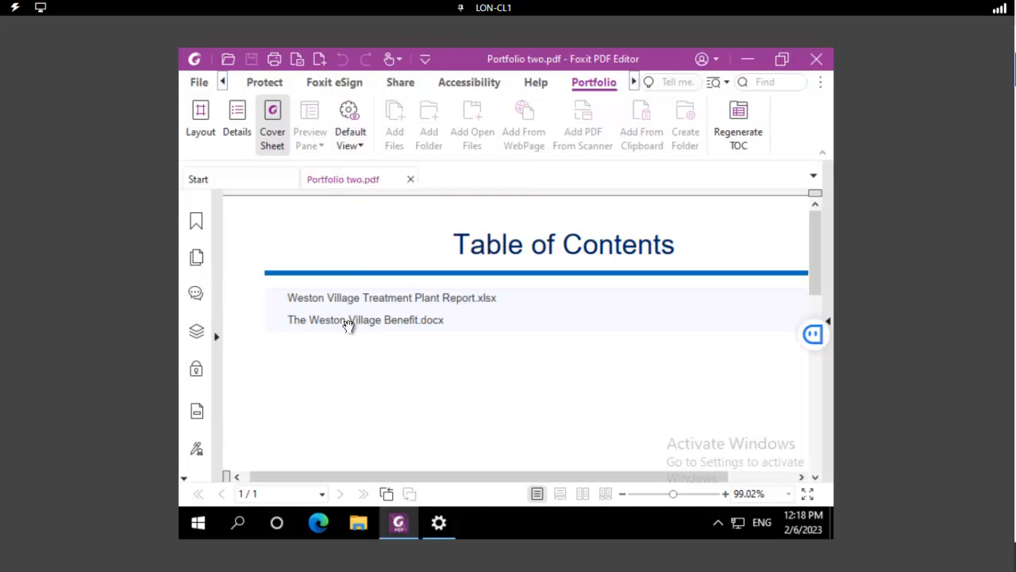
# Launch the treatment plant report from the Table of Contents, acknowledging the unsaved-changes warning
pyautogui.click(396, 295)
pyautogui.click(650, 326)
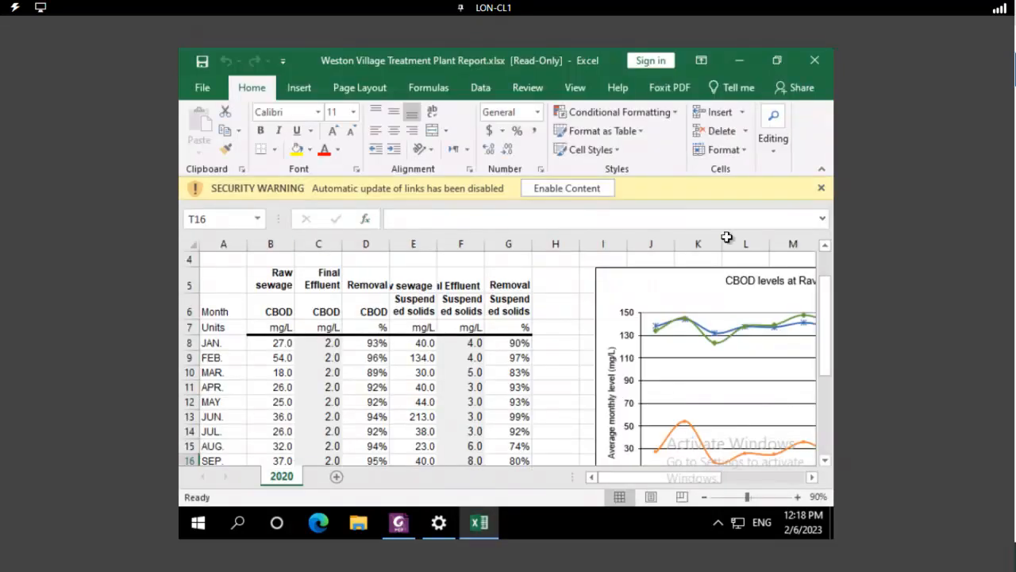
# Dismiss Excel's security warning and close the read-only treatment plant workbook
pyautogui.click(822, 188)
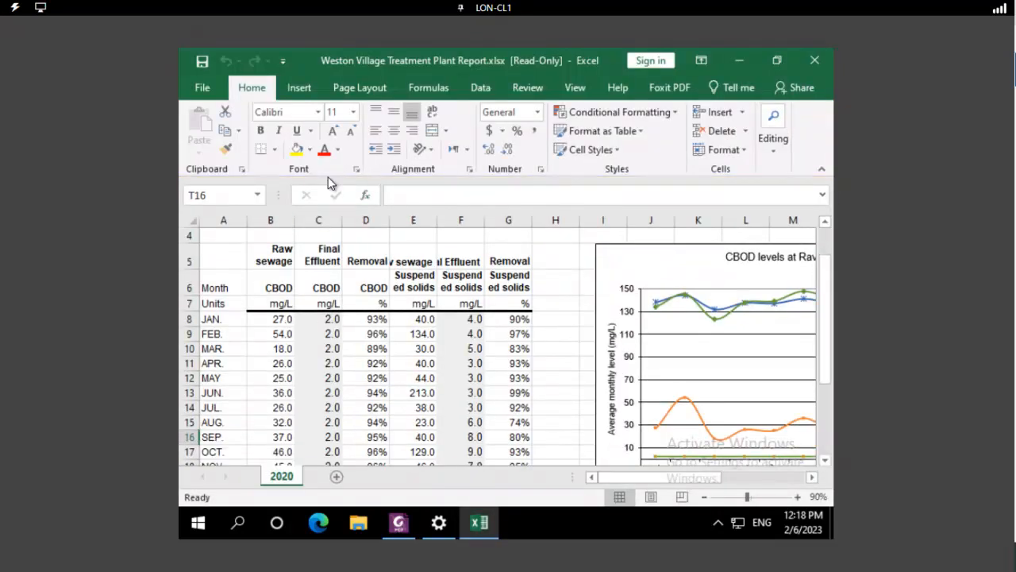
pyautogui.click(814, 61)
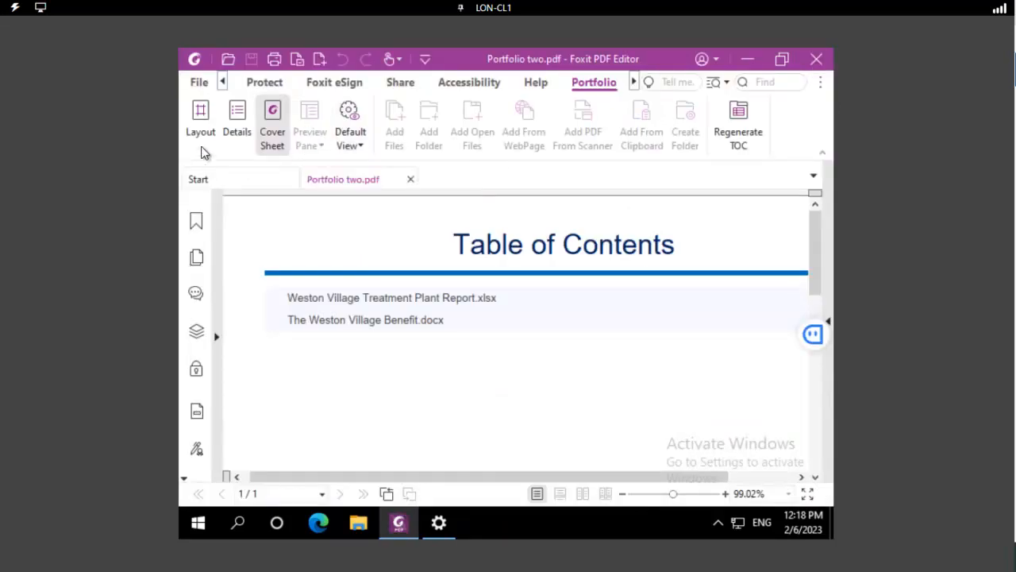
# Switch the portfolio back to Layout view, leaving the Preview Pane setting unchanged
pyautogui.click(200, 120)
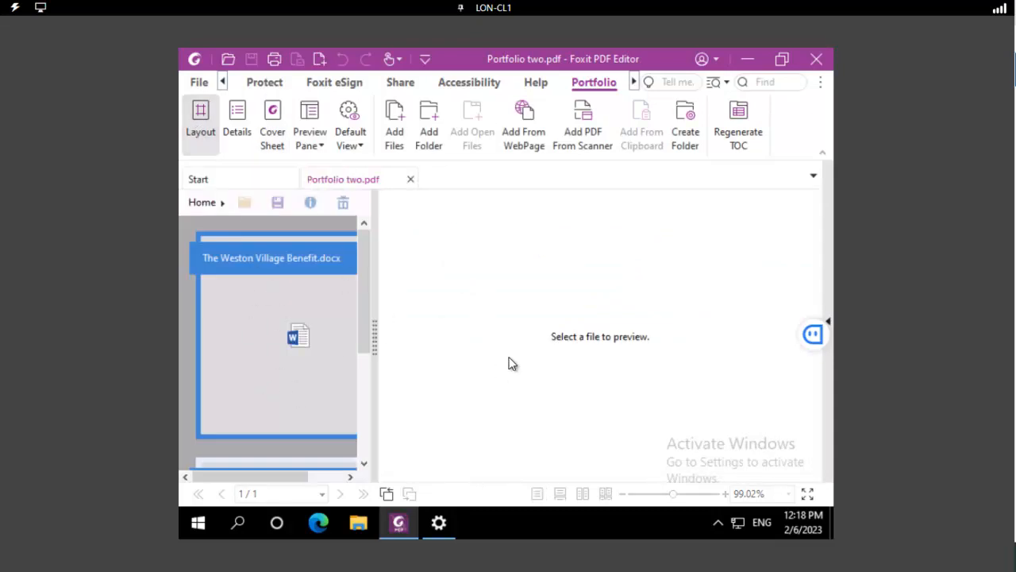
pyautogui.click(310, 137)
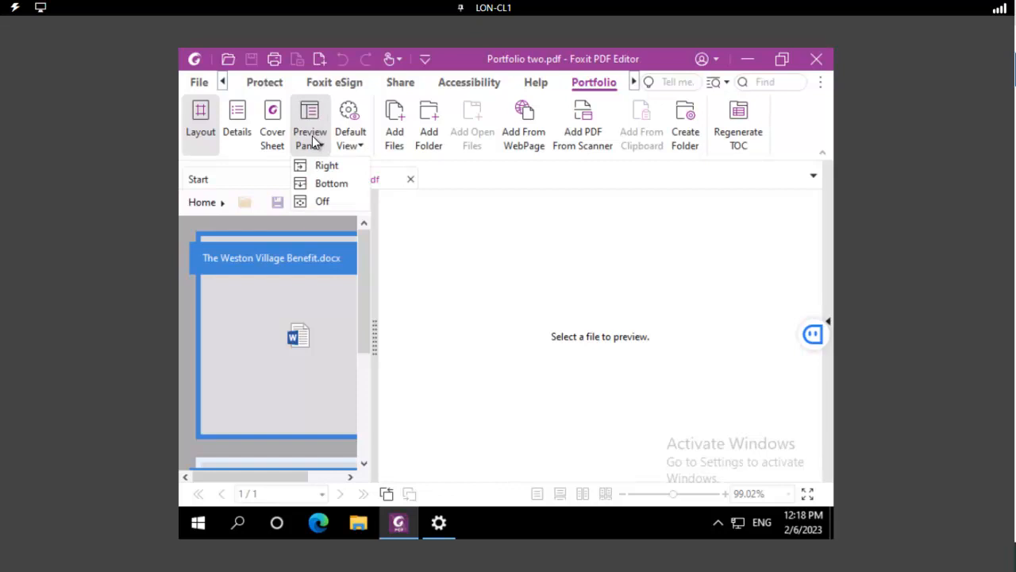
pyautogui.click(313, 141)
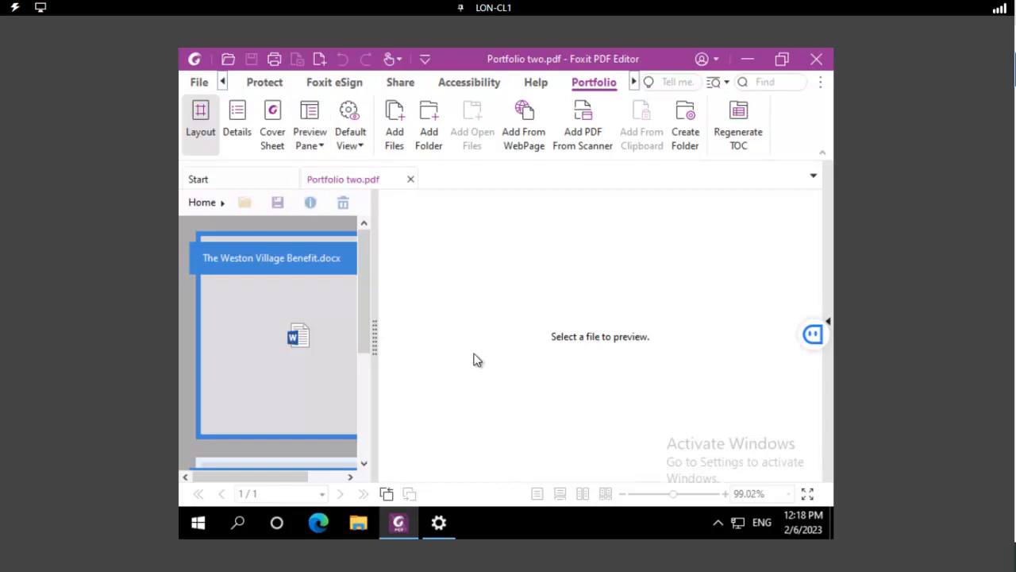